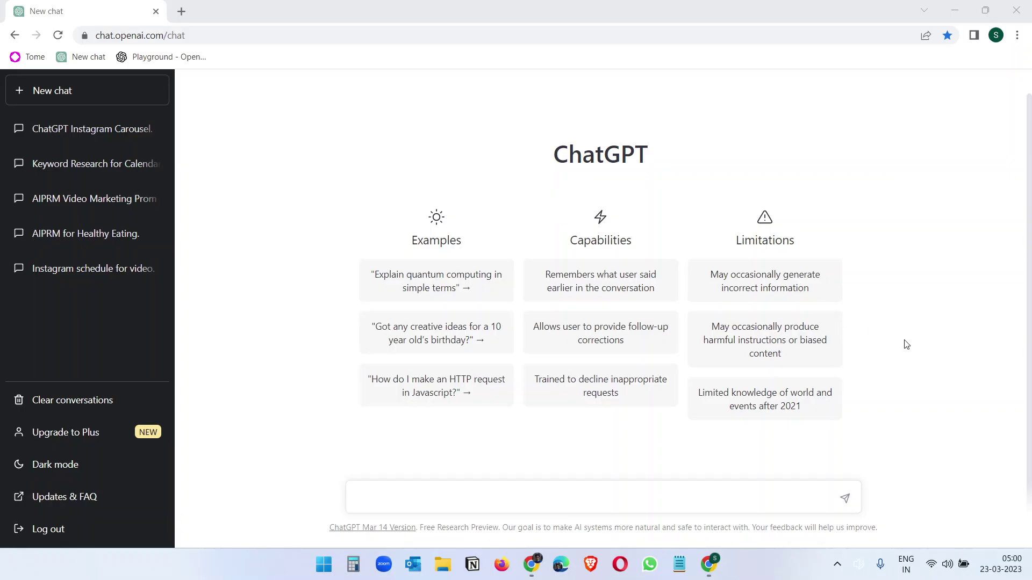
# Ask ChatGPT to reply as if you were 12 years old
pyautogui.click(559, 501)
pyautogui.write('Reply like I am 12 years o')
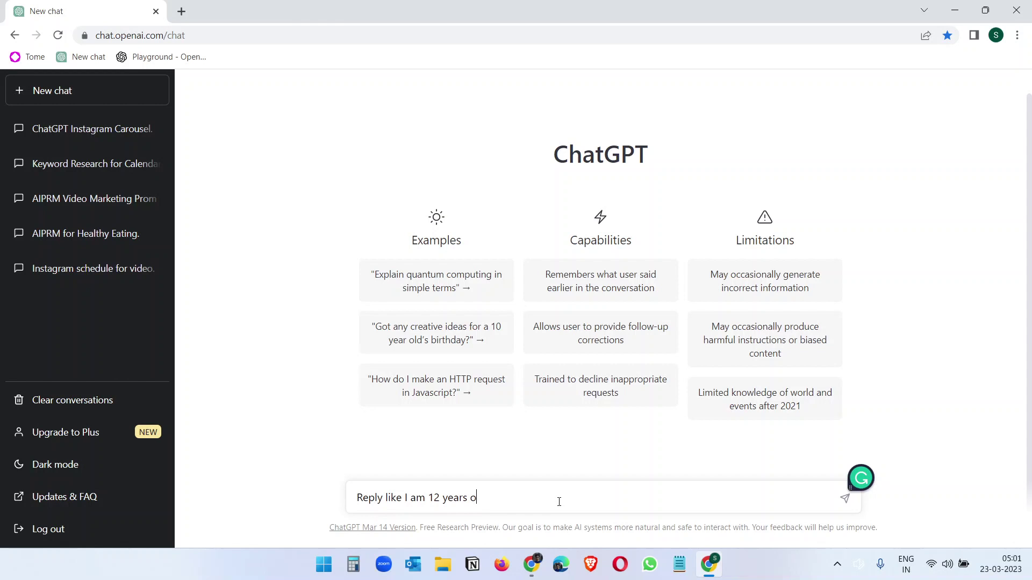
pyautogui.write('ld')
pyautogui.press('Return')
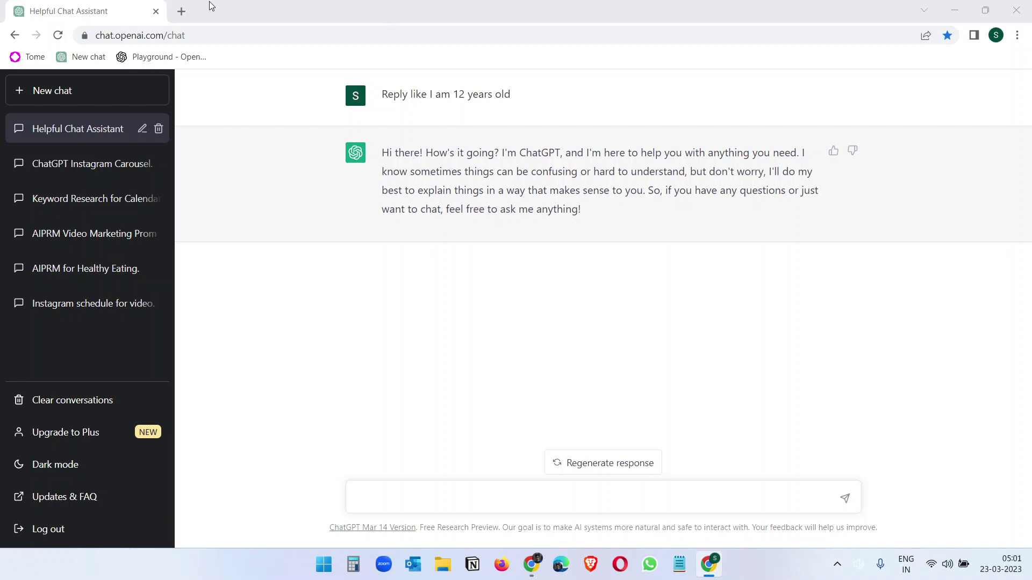
# In a new tab, Google 'AIPRM for ChatGPT' and open its Chrome Web Store listing
pyautogui.click(181, 10)
pyautogui.write('AIPRM for ChatGPT')
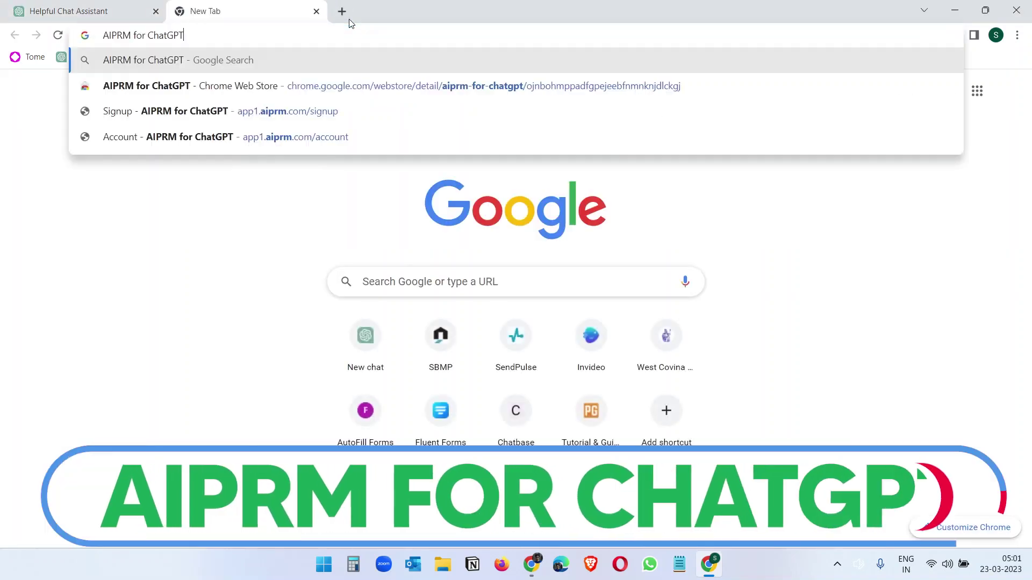
pyautogui.press('Return')
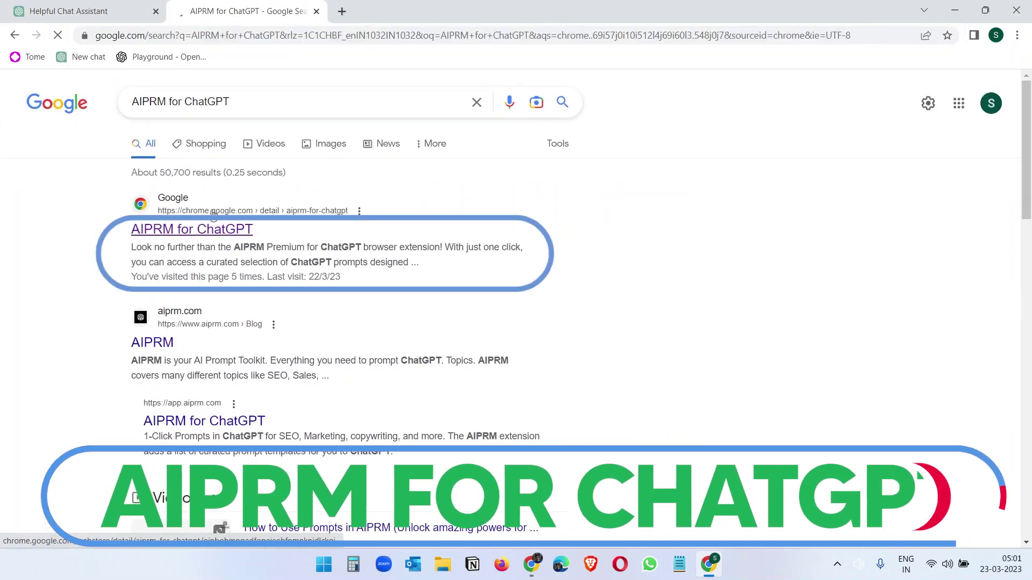
pyautogui.click(209, 226)
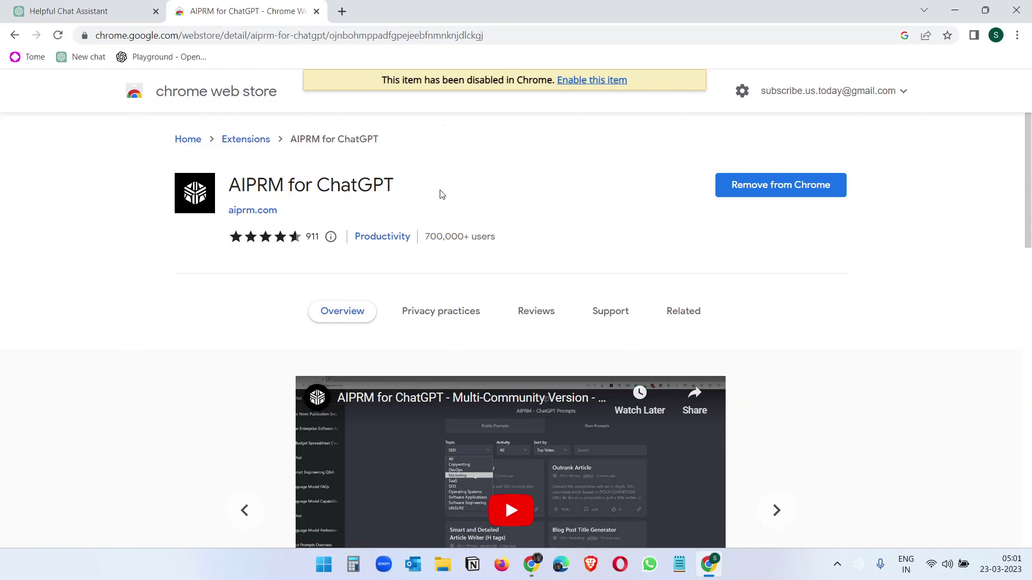
# Enable the disabled AIPRM for ChatGPT extension and close the Web Store tab
pyautogui.click(593, 86)
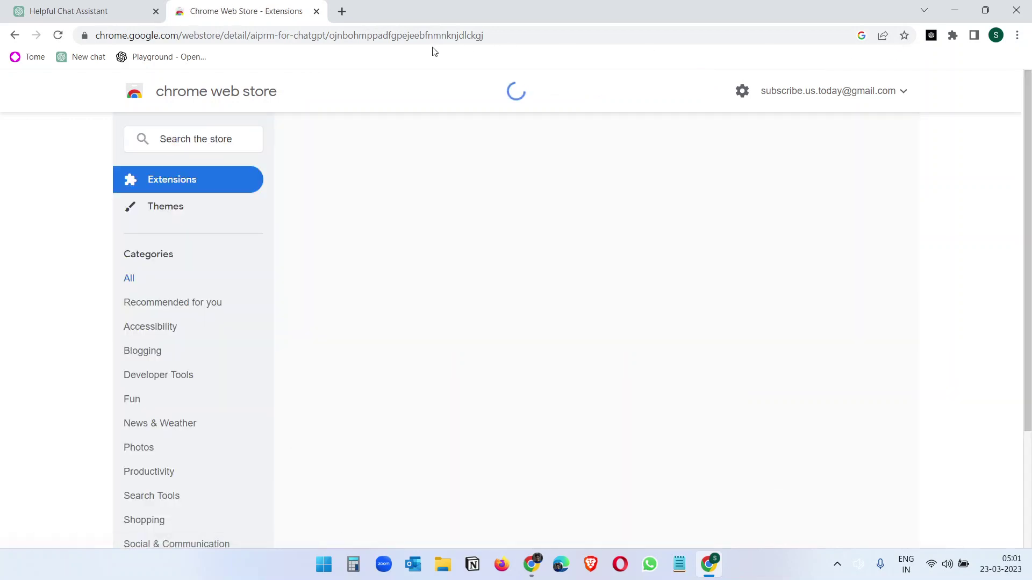
pyautogui.middleClick(276, 16)
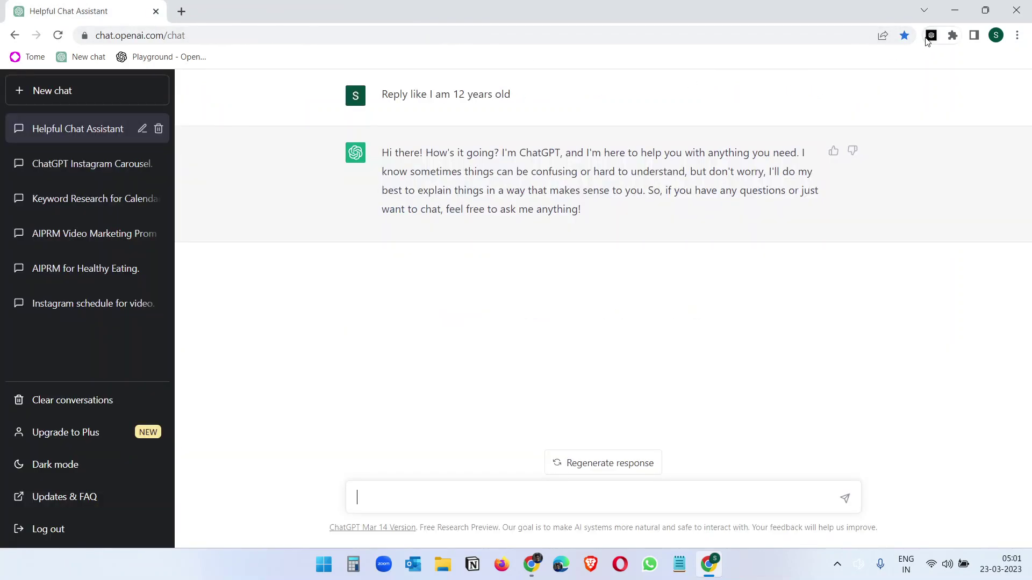
# Replace the old ChatGPT conversation with a fresh chat in a new tab
pyautogui.hotkey('ctrl', 't')
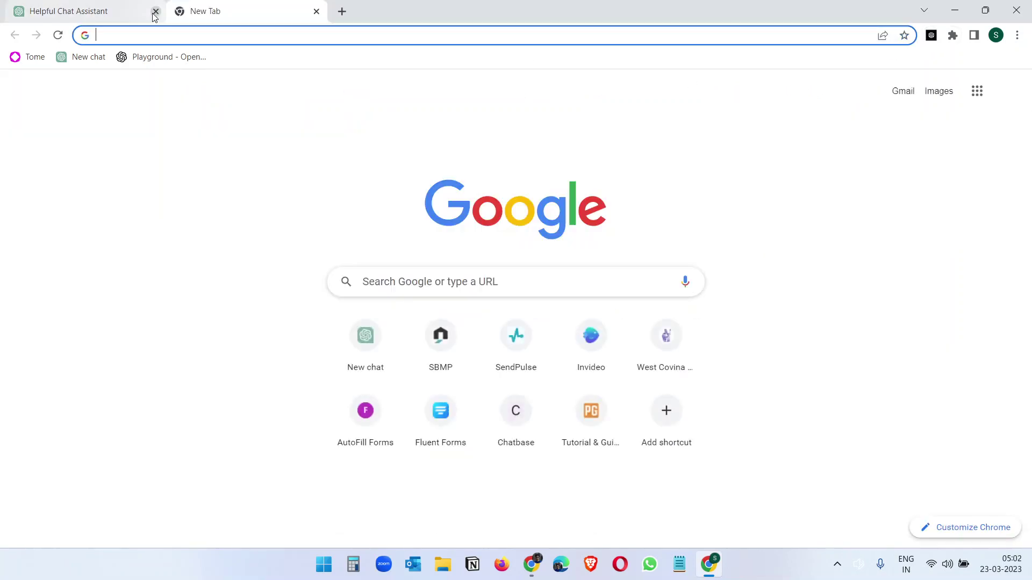
pyautogui.click(155, 11)
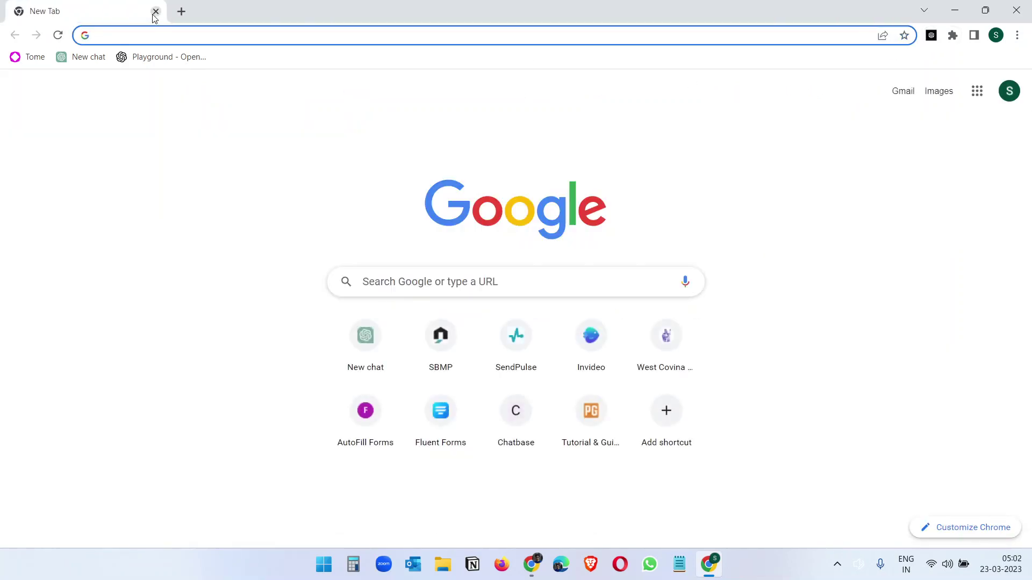
pyautogui.click(83, 65)
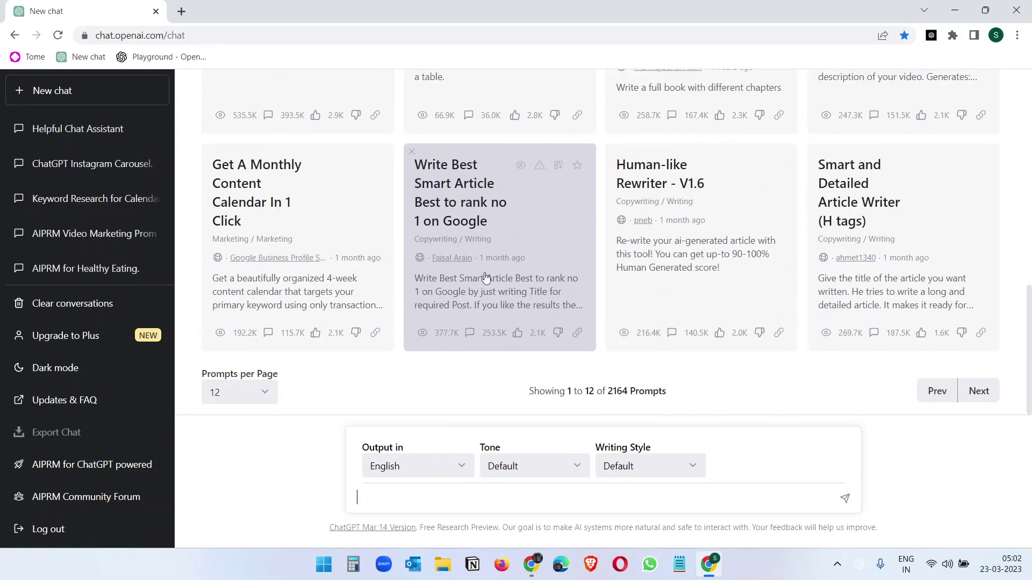
pyautogui.scroll(10, 568, 290)
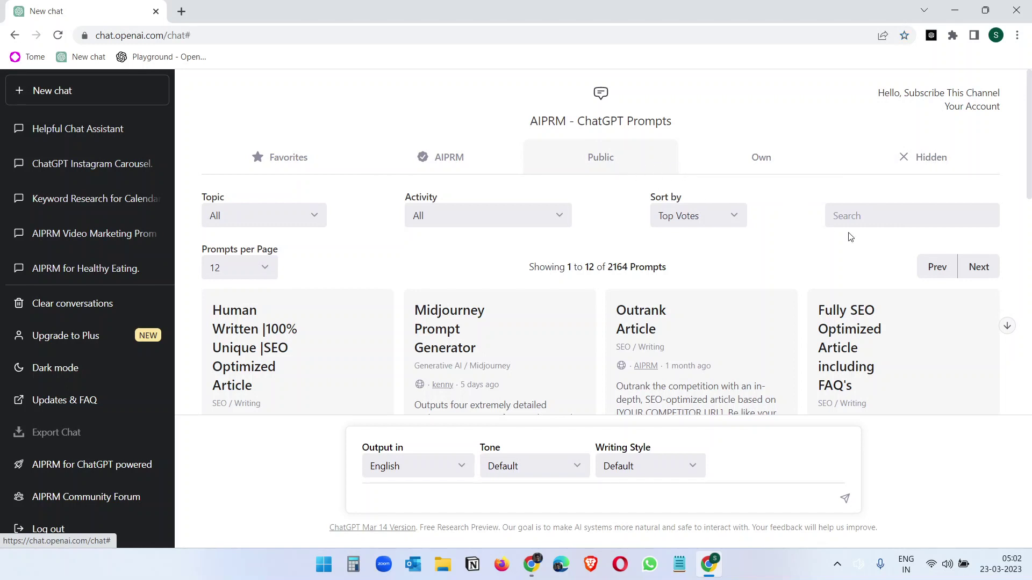
# Search the AIPRM prompt library for 'instagram', showing 48 matching prompts
pyautogui.click(867, 216)
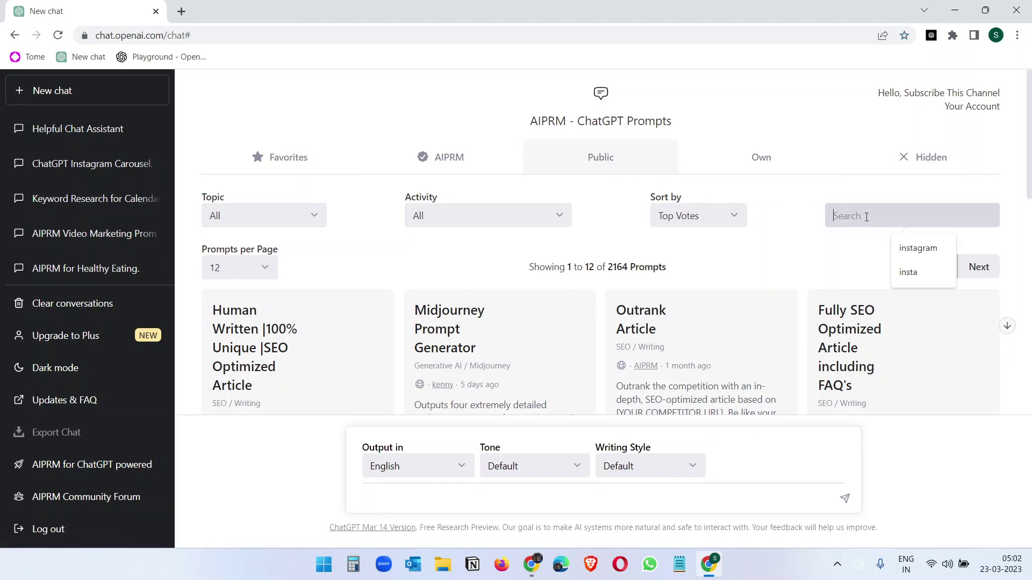
pyautogui.click(909, 249)
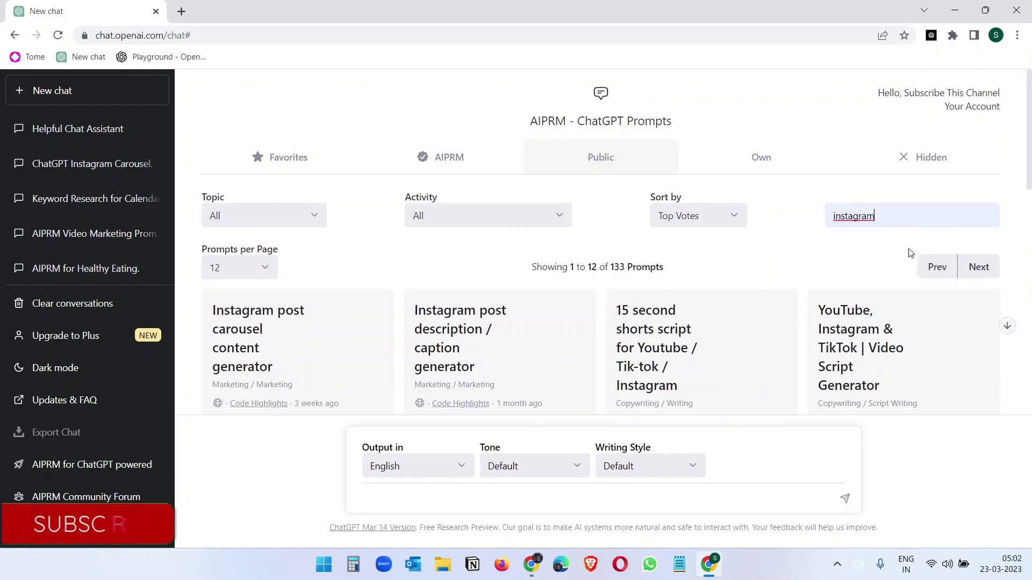
pyautogui.moveTo(499, 352)
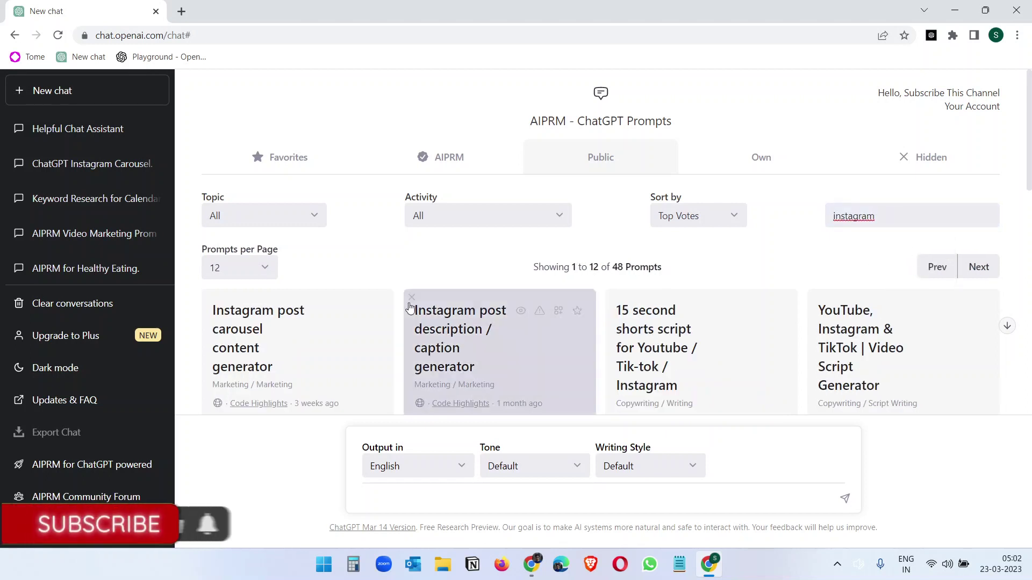
pyautogui.scroll(-5, 295, 325)
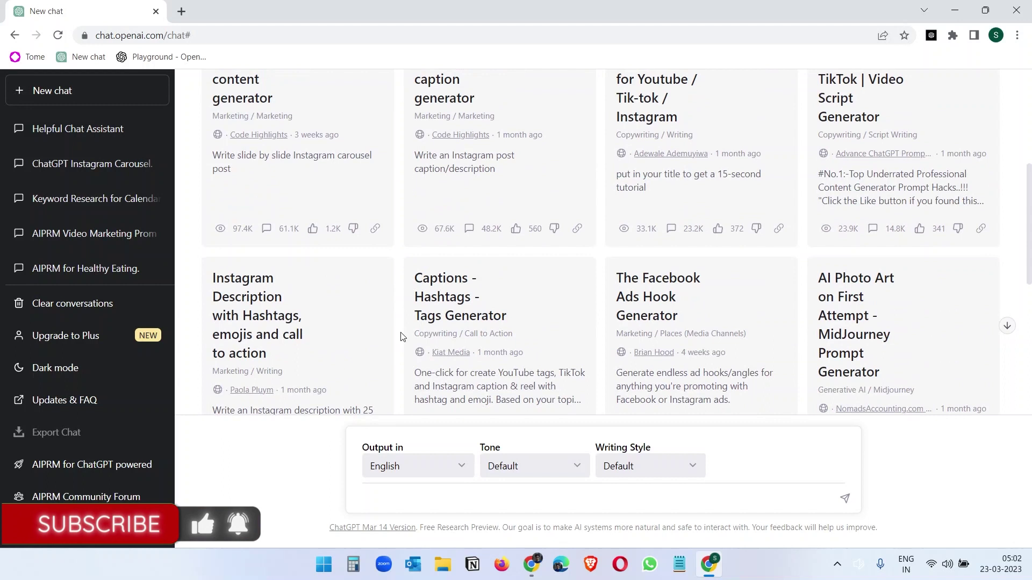
pyautogui.scroll(-2, 402, 337)
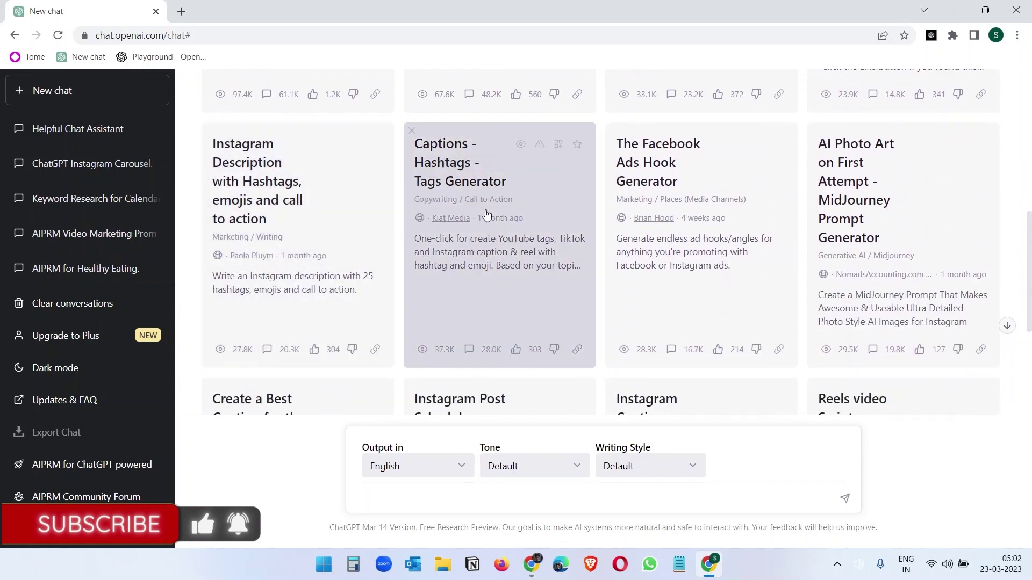
pyautogui.scroll(5, 564, 269)
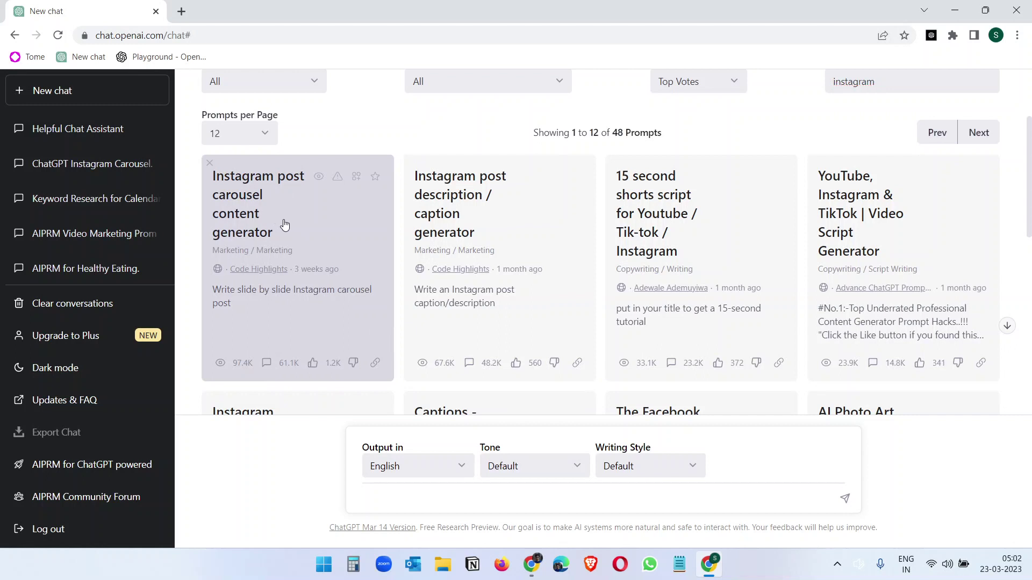
# Run the 'Instagram post carousel content generator' prompt with the topic 'ChatGPT'
pyautogui.click(285, 225)
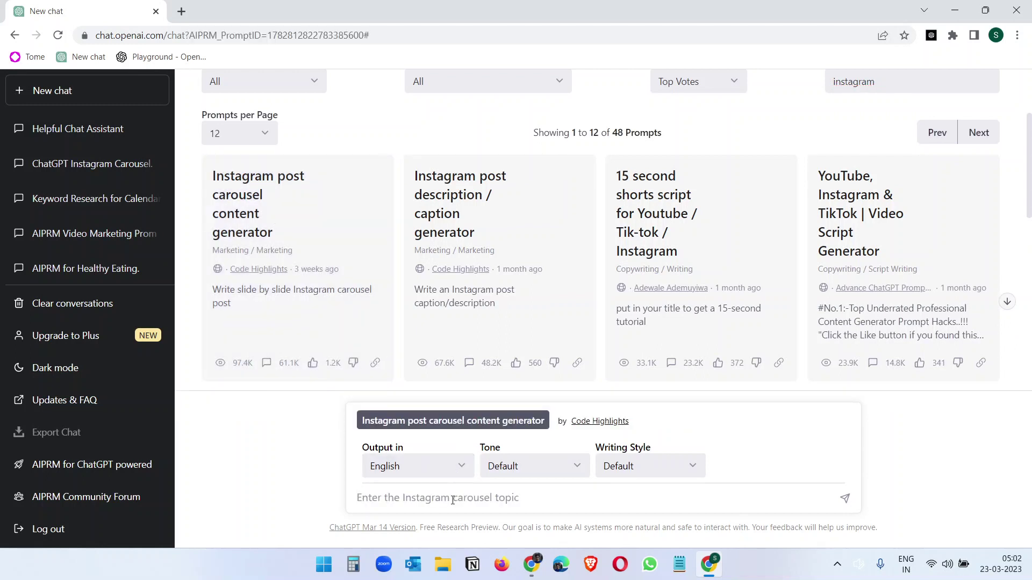
pyautogui.write('ChatGPT')
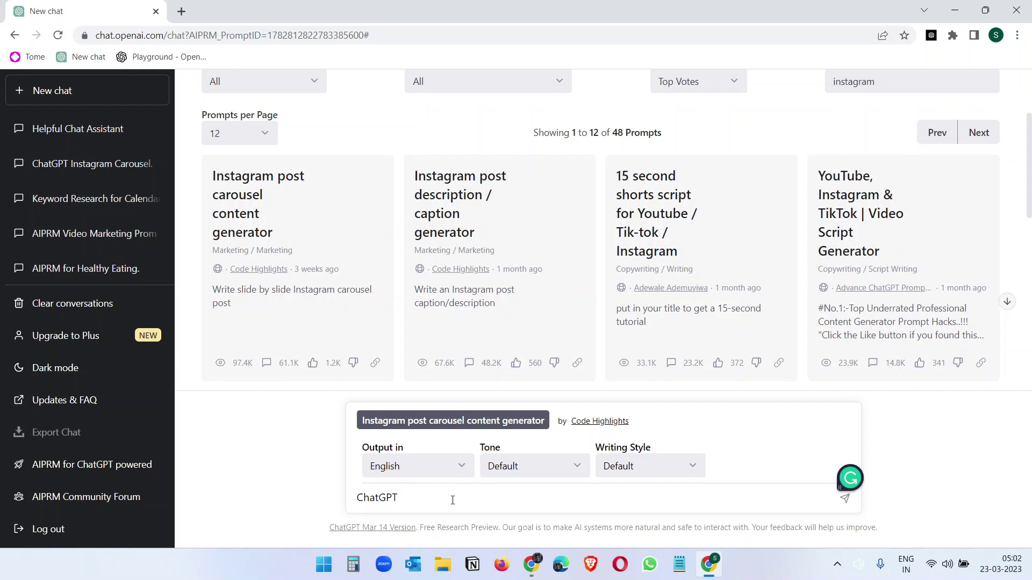
pyautogui.press('Return')
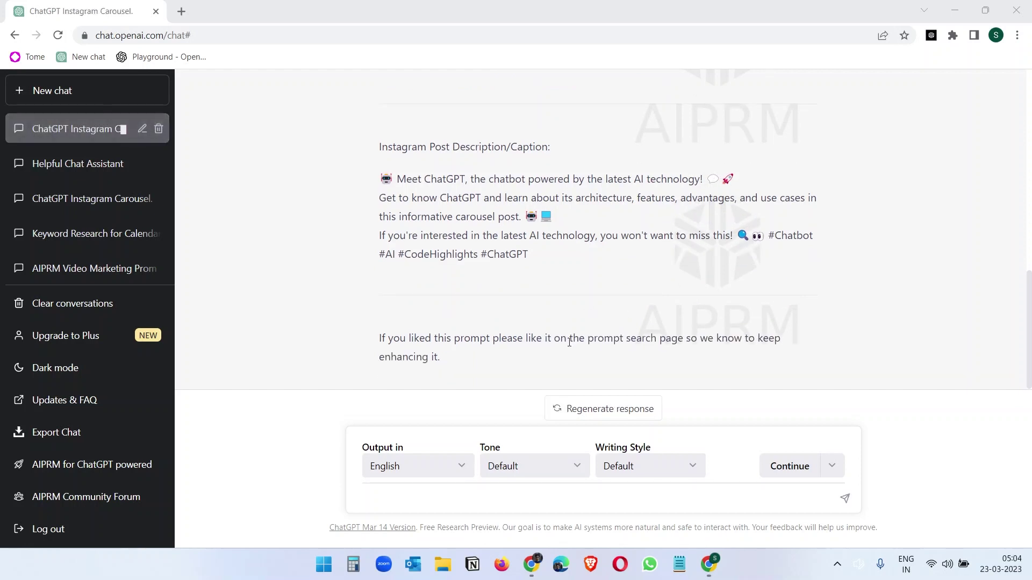
# Review the generated carousel slides and hashtagged caption, then start a new chat
pyautogui.scroll(15, 618, 364)
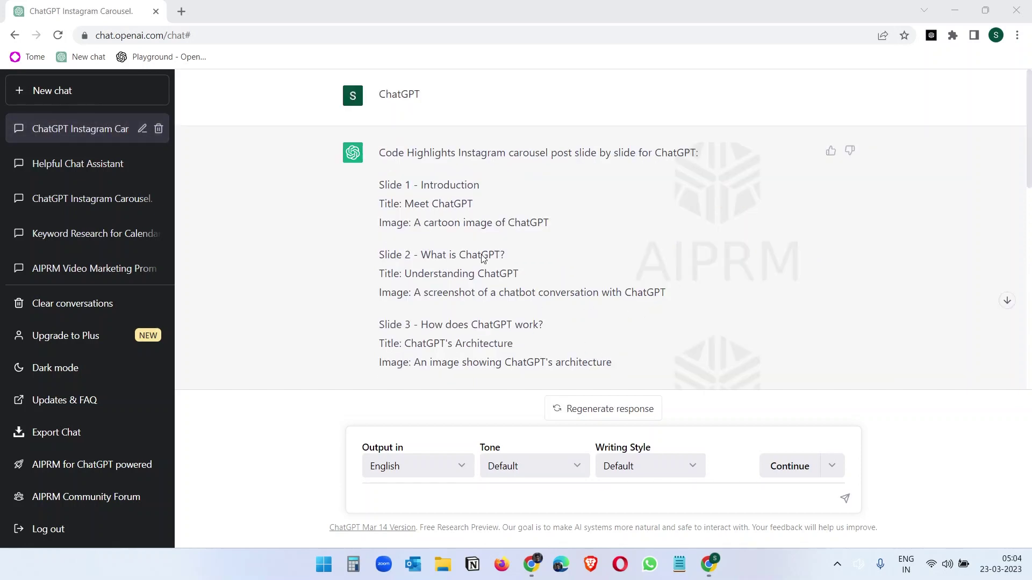
pyautogui.scroll(-10, 428, 211)
pyautogui.scroll(-3, 385, 135)
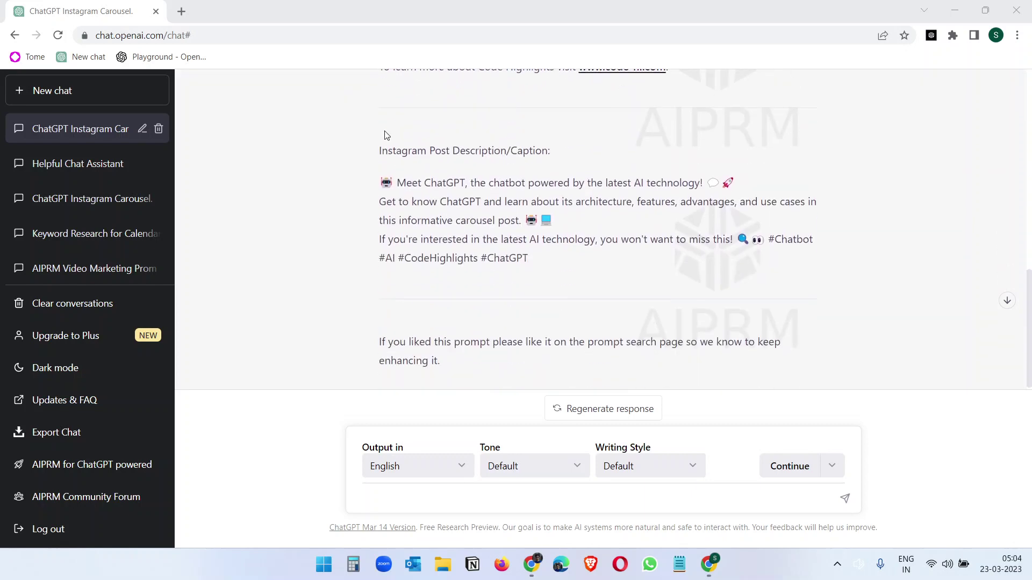
pyautogui.scroll(-1, 542, 210)
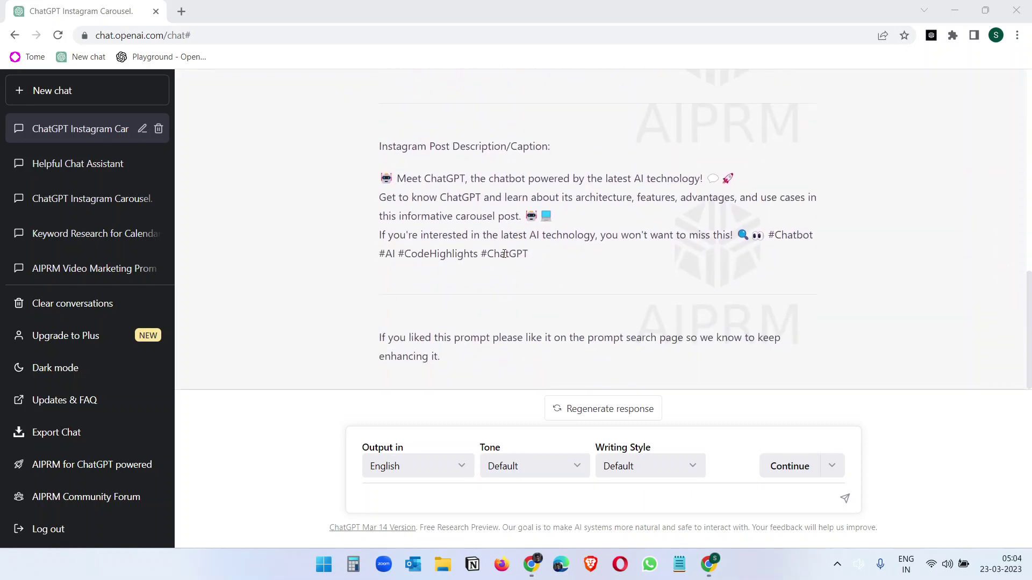
pyautogui.click(103, 90)
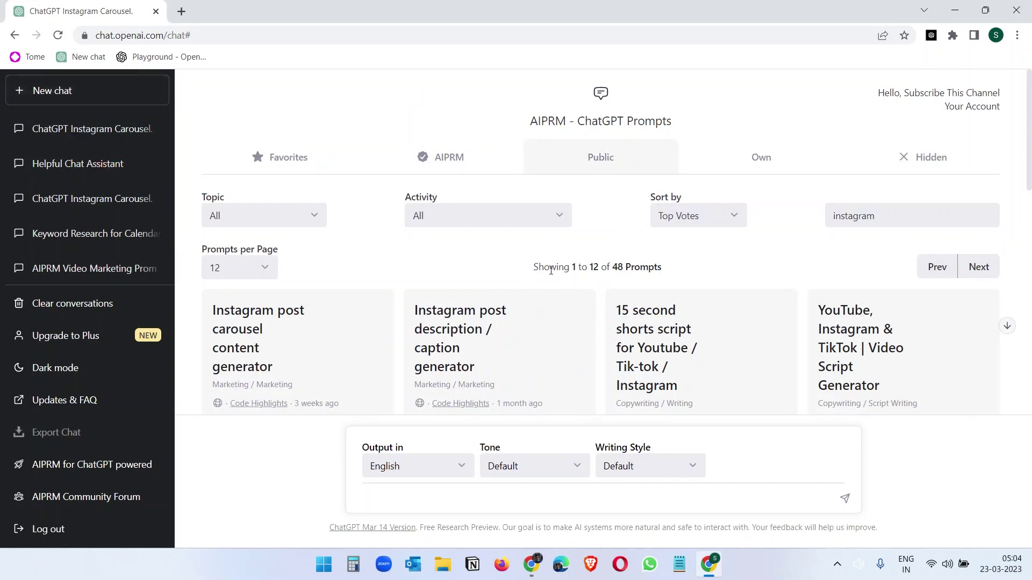
# Delete the 'instagram' search term so all 2164 prompts are listed again
pyautogui.doubleClick(908, 215)
pyautogui.press('BackSpace')
pyautogui.scroll(-5, 756, 256)
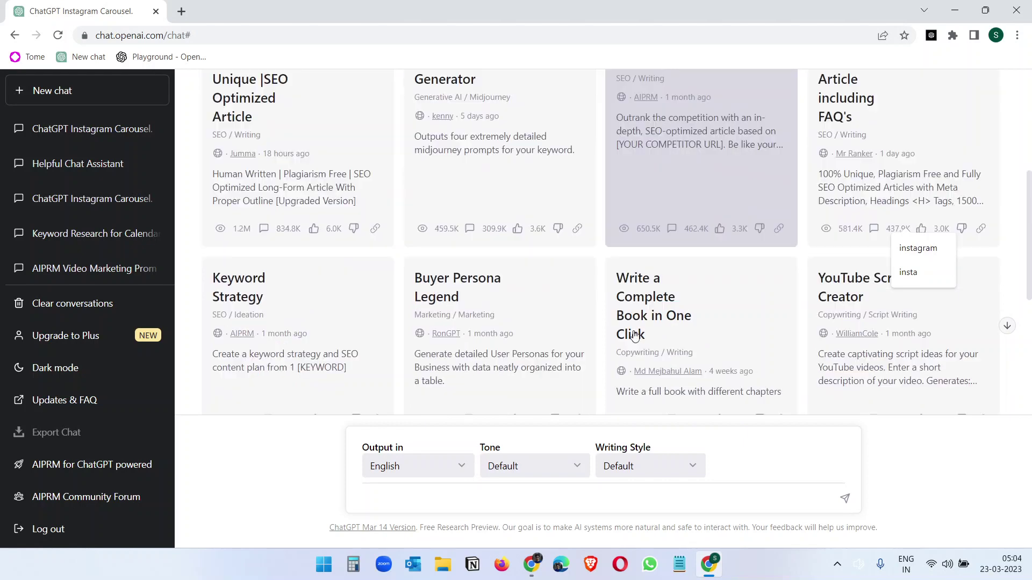
pyautogui.scroll(1, 584, 302)
pyautogui.scroll(2, 583, 303)
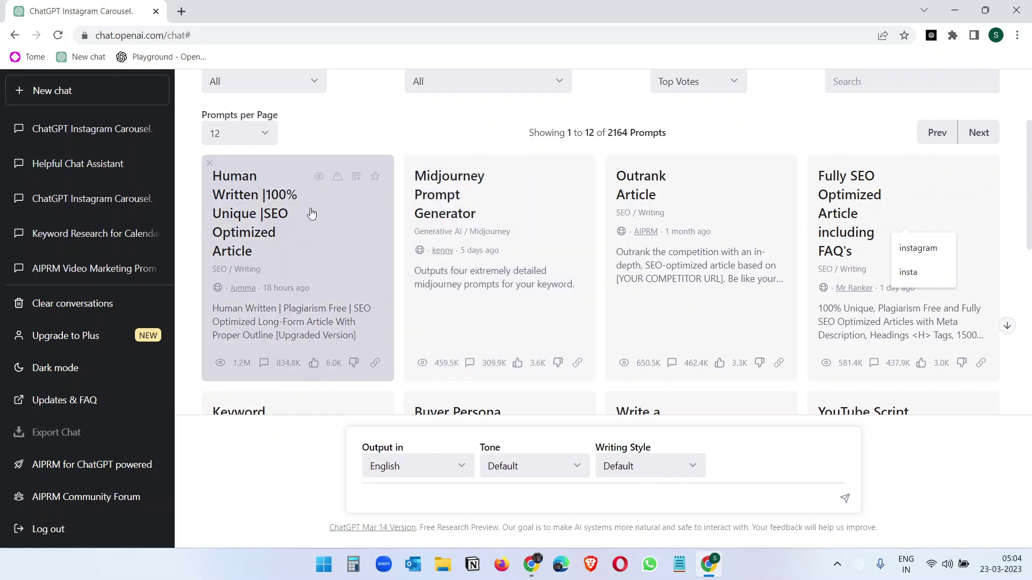
# Run the 'Human Written |100% Unique |SEO Optimized Article' prompt on 'How to use ChatGPT?'
pyautogui.click(304, 265)
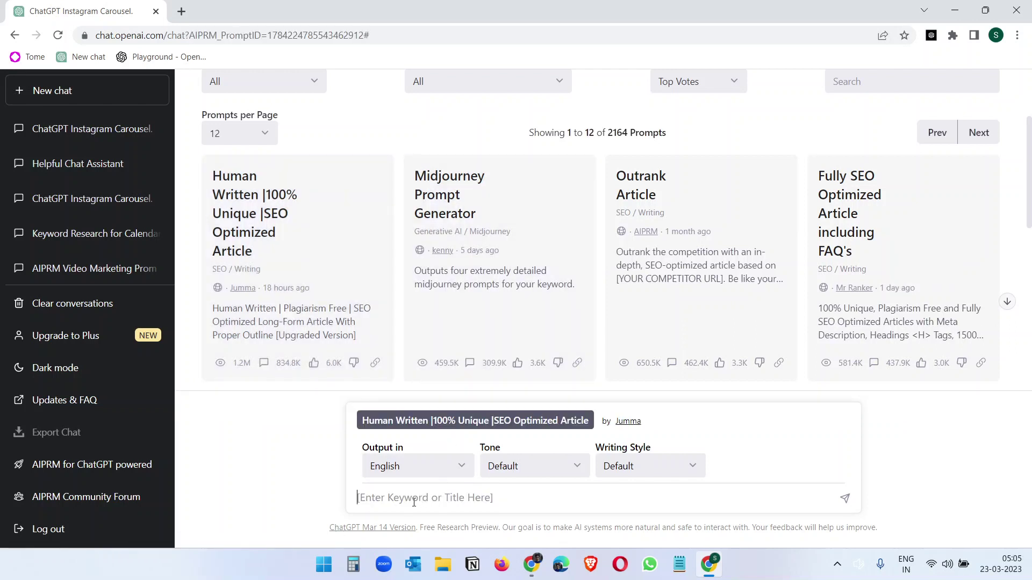
pyautogui.write('How to use ChatGP')
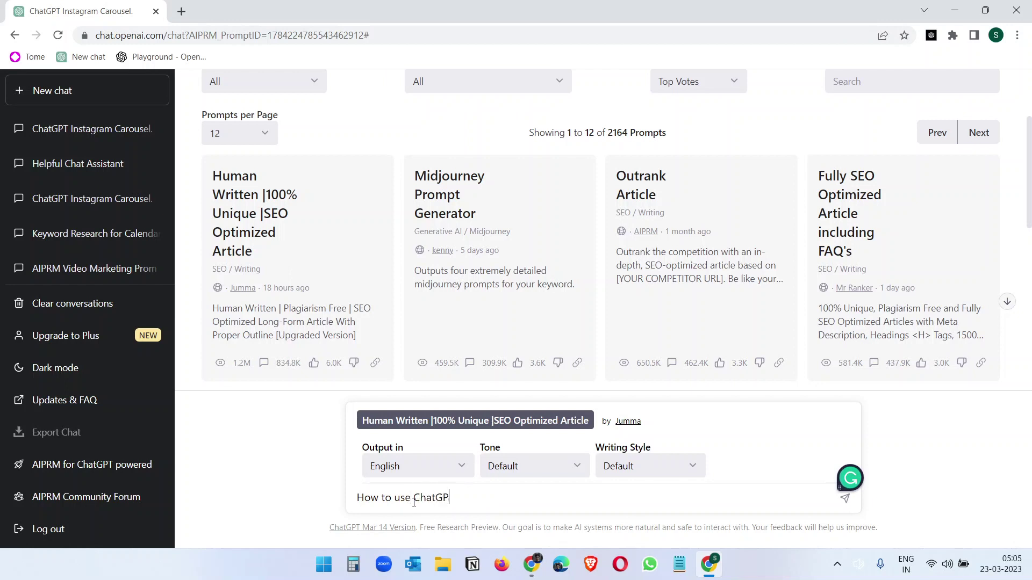
pyautogui.write('?')
pyautogui.press('Return')
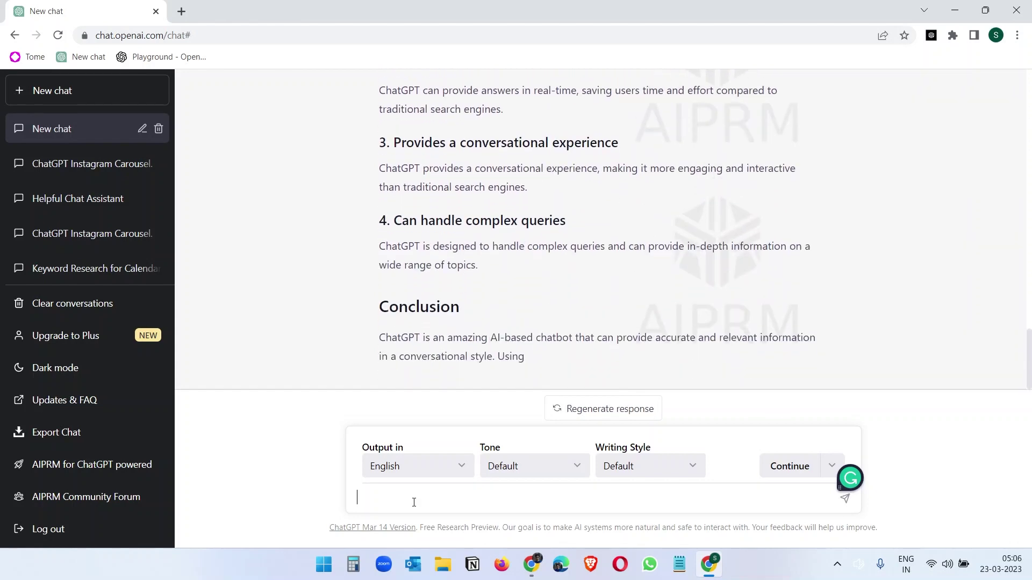
# Scroll through the generated beginner's guide article, then start a new chat
pyautogui.scroll(10, 534, 321)
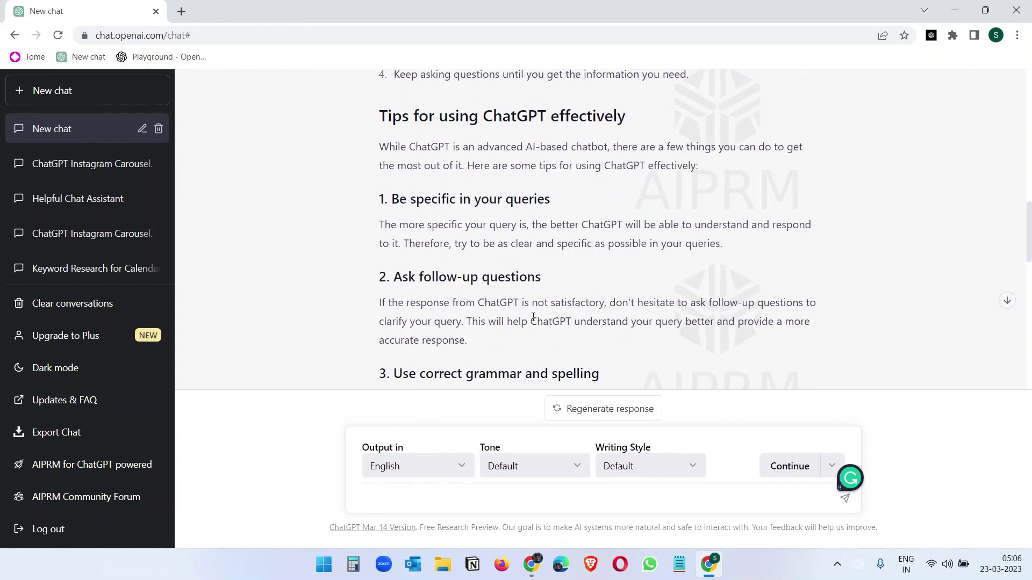
pyautogui.scroll(10, 534, 321)
pyautogui.scroll(-3, 535, 321)
pyautogui.scroll(-10, 534, 321)
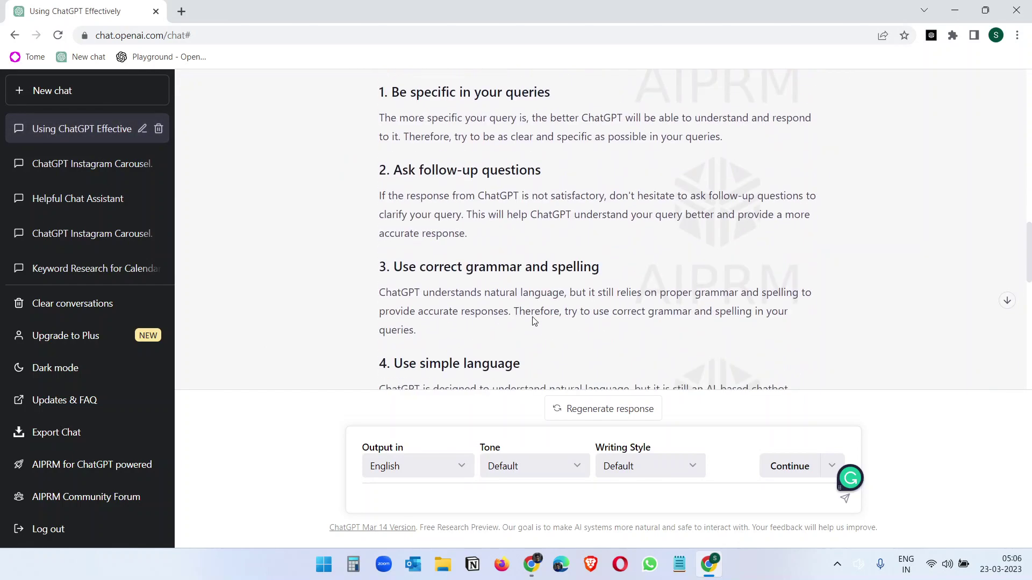
pyautogui.scroll(-10, 534, 321)
pyautogui.scroll(10, 535, 321)
pyautogui.scroll(5, 534, 321)
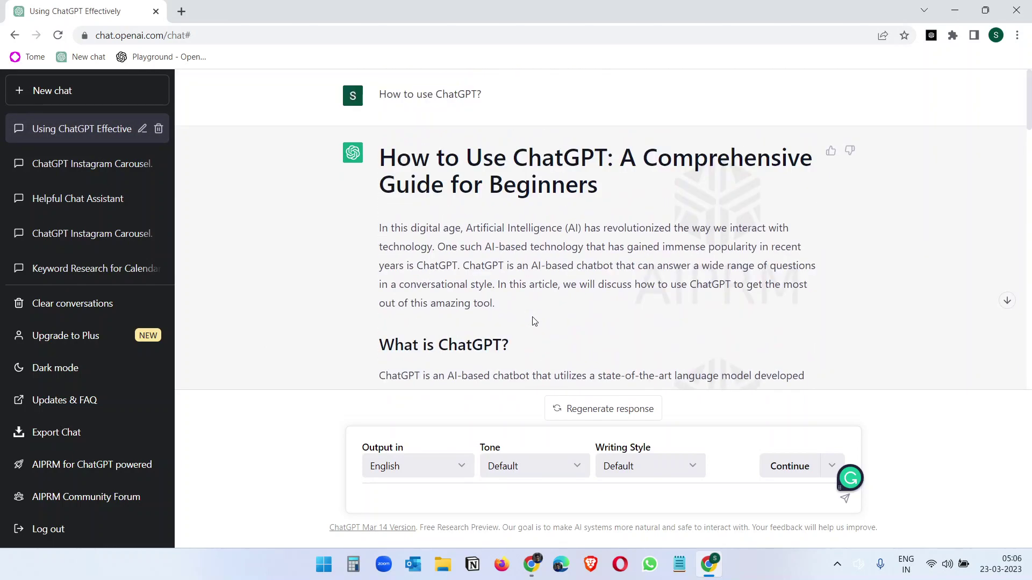
pyautogui.click(126, 91)
# Filter the prompt library by activity, trying CRM before settling on Accounting (73 prompts)
pyautogui.click(540, 214)
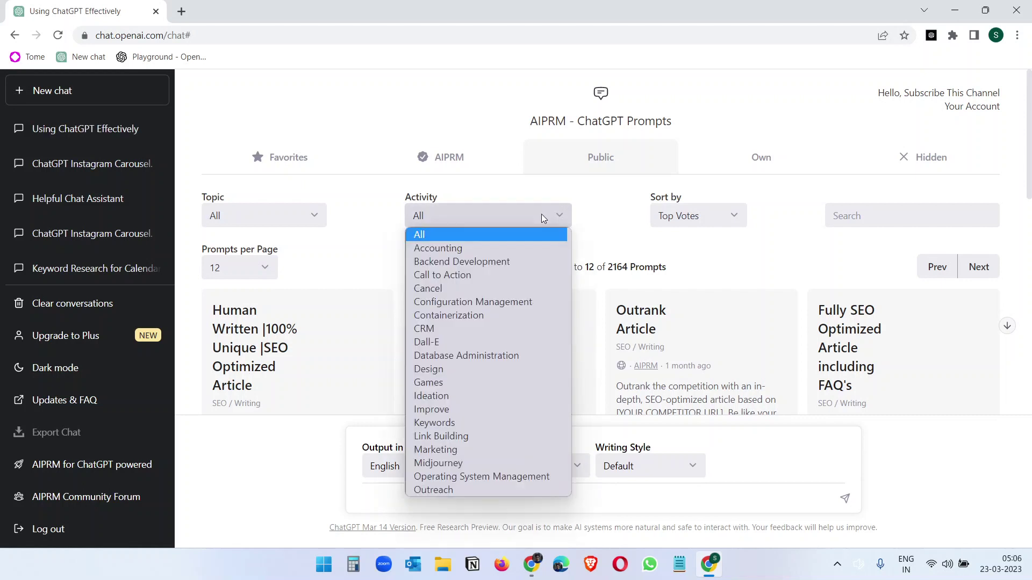
pyautogui.click(493, 327)
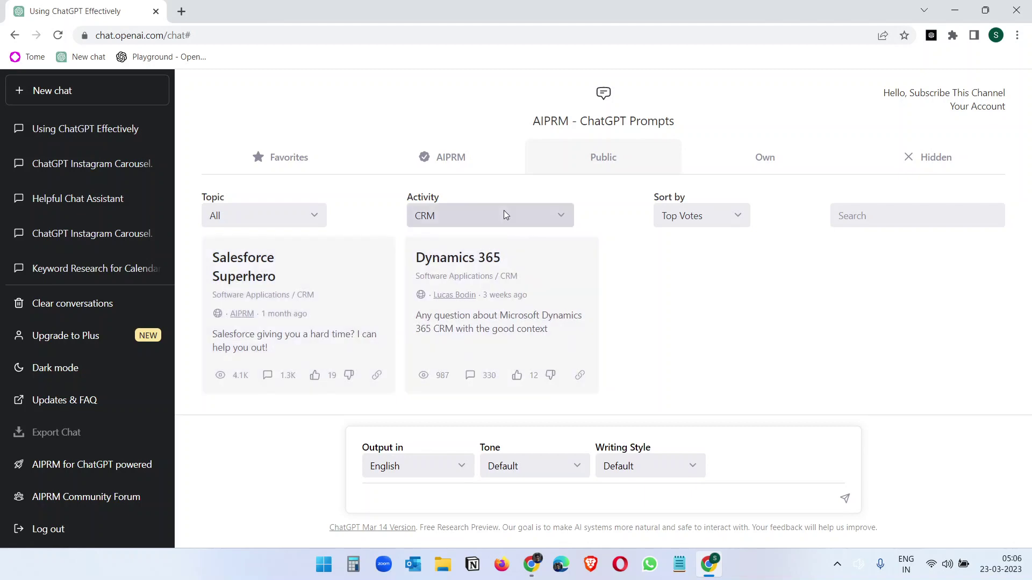
pyautogui.click(504, 212)
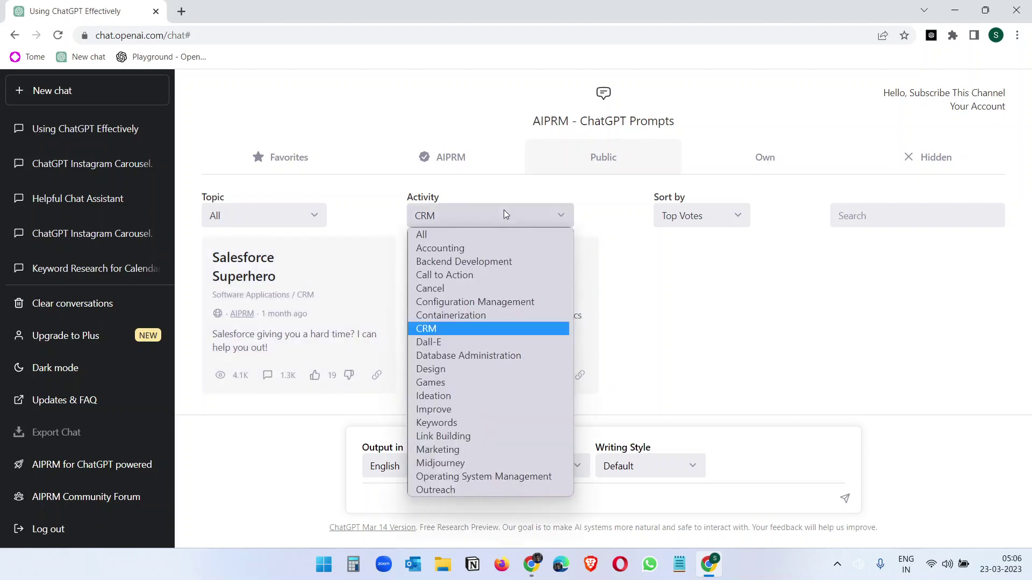
pyautogui.click(492, 248)
pyautogui.scroll(-3, 490, 249)
pyautogui.scroll(-2, 467, 254)
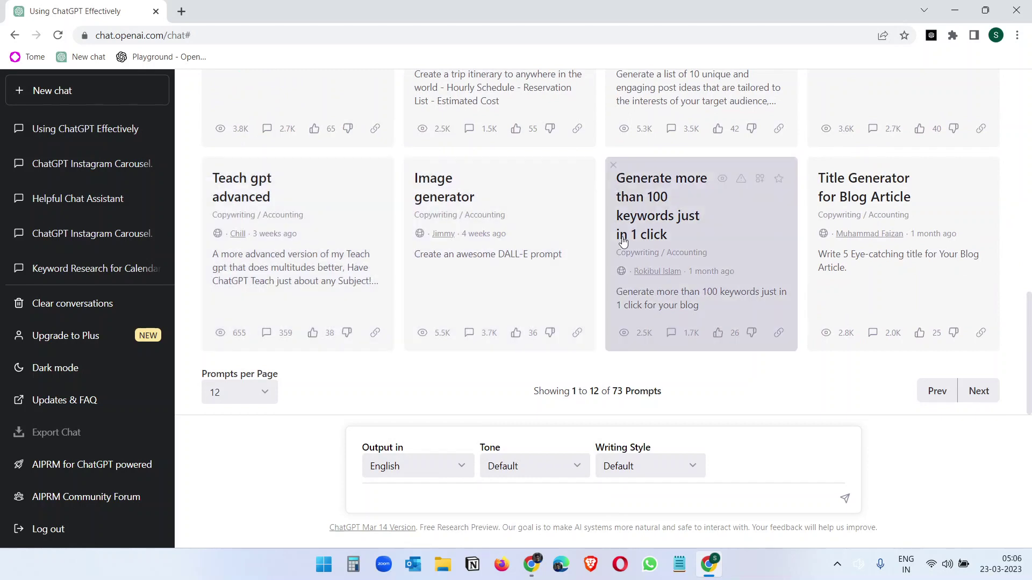
pyautogui.scroll(-5, 580, 270)
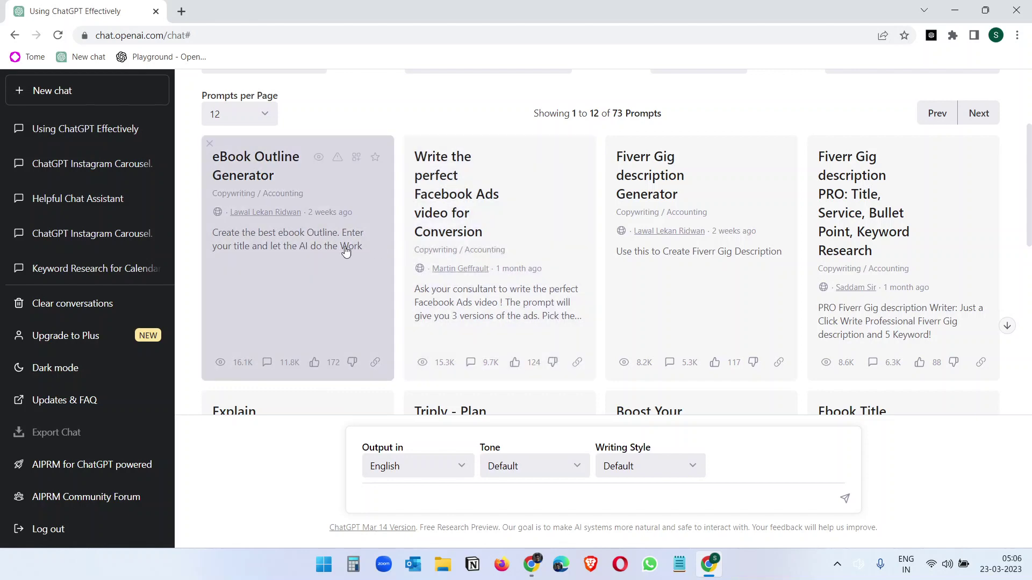
pyautogui.scroll(3, 346, 251)
# Open a new template form under Own prompts, try the share option, then cancel back to public prompts
pyautogui.click(761, 159)
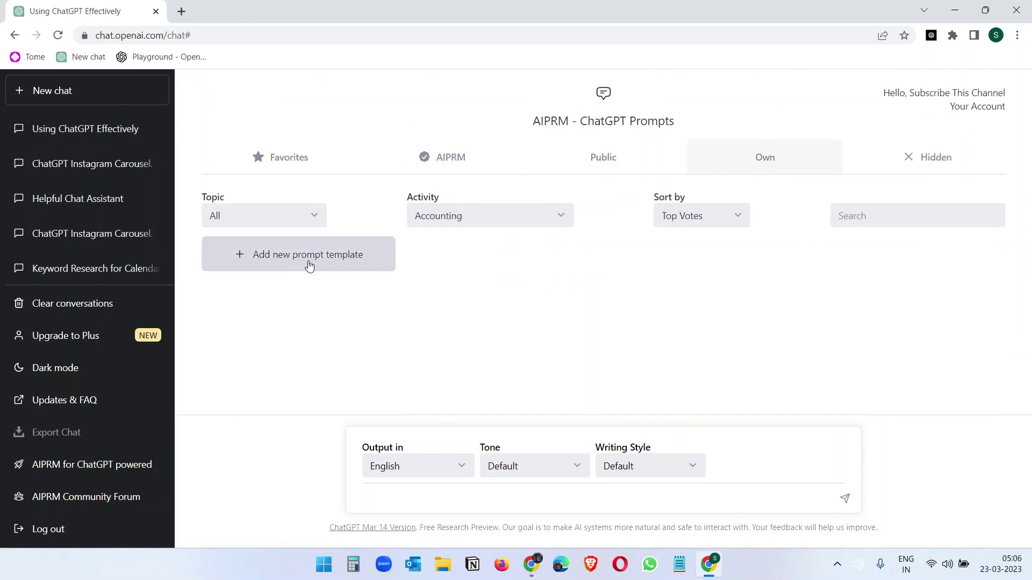
pyautogui.click(270, 267)
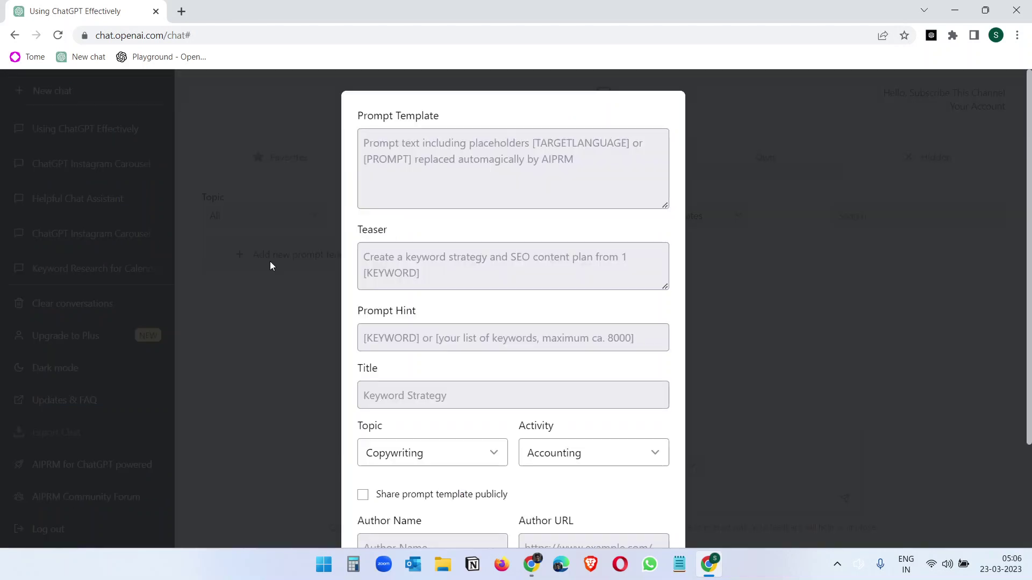
pyautogui.click(453, 168)
pyautogui.scroll(-3, 461, 234)
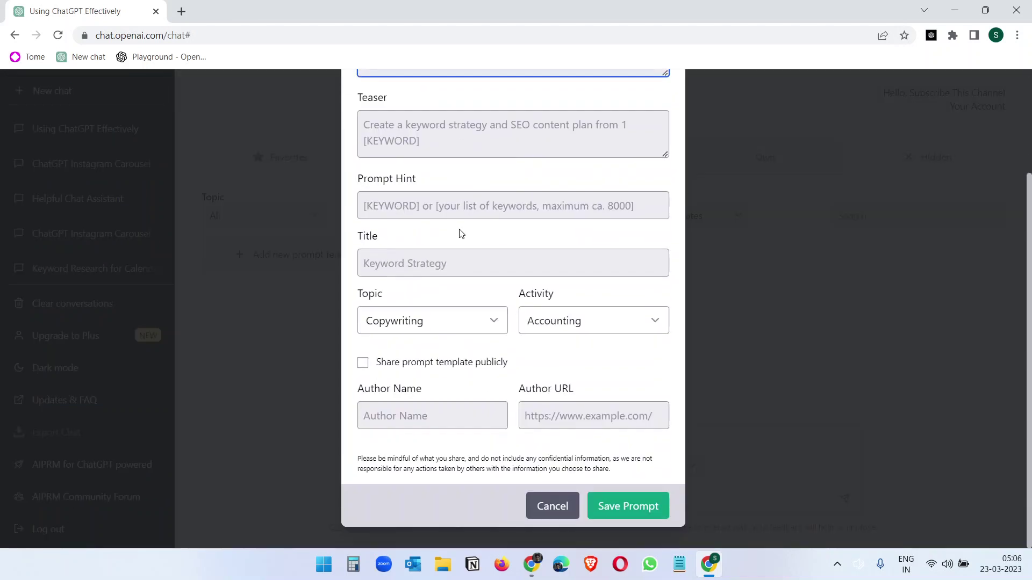
pyautogui.click(363, 365)
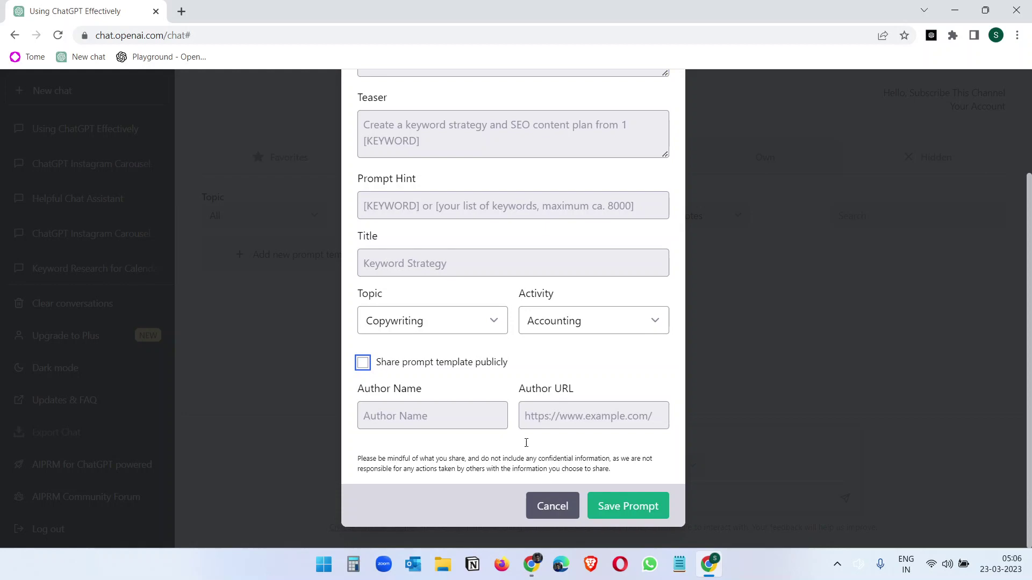
pyautogui.click(557, 507)
pyautogui.click(599, 157)
pyautogui.scroll(-10, 510, 330)
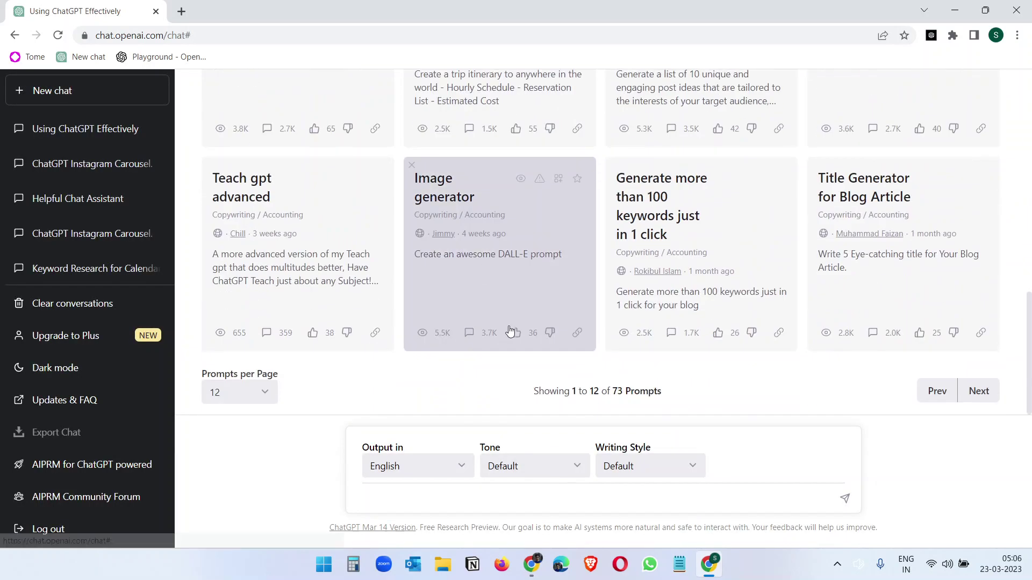
pyautogui.scroll(5, 511, 330)
# Reopen the Own prompts template form, click into the prompt text, then close it unsaved
pyautogui.click(753, 164)
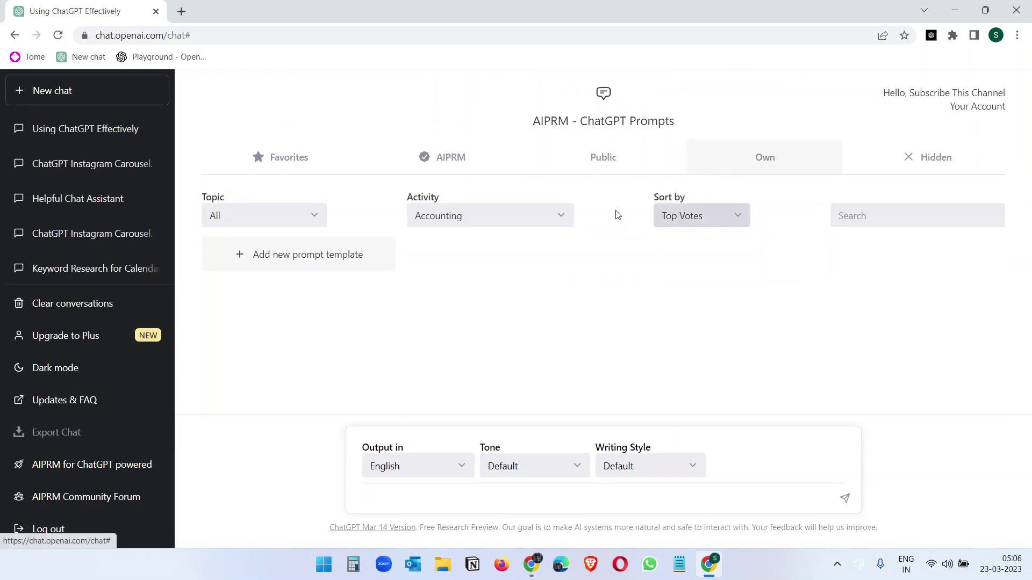
pyautogui.click(289, 267)
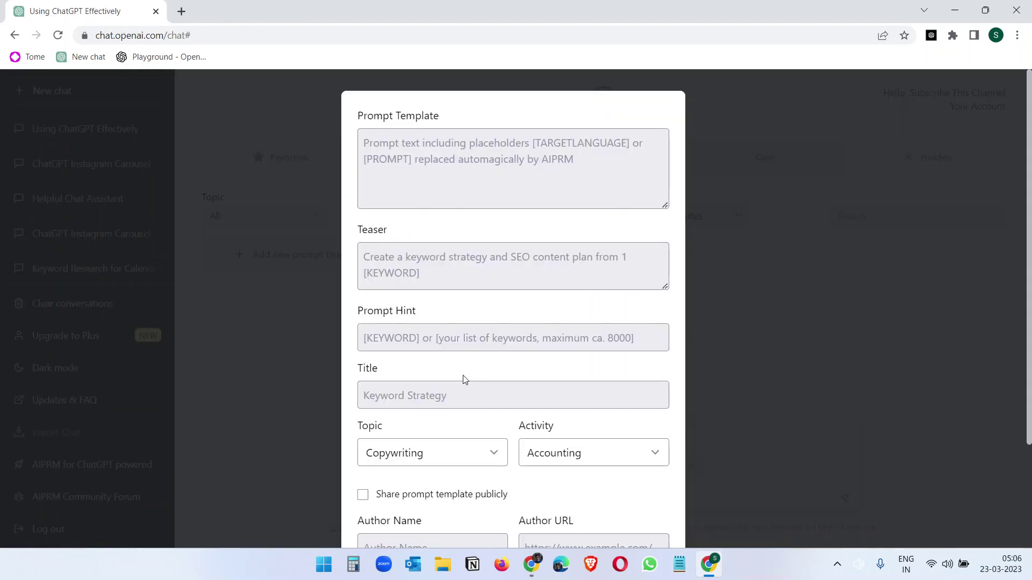
pyautogui.scroll(-3, 462, 380)
pyautogui.scroll(3, 435, 371)
pyautogui.click(420, 162)
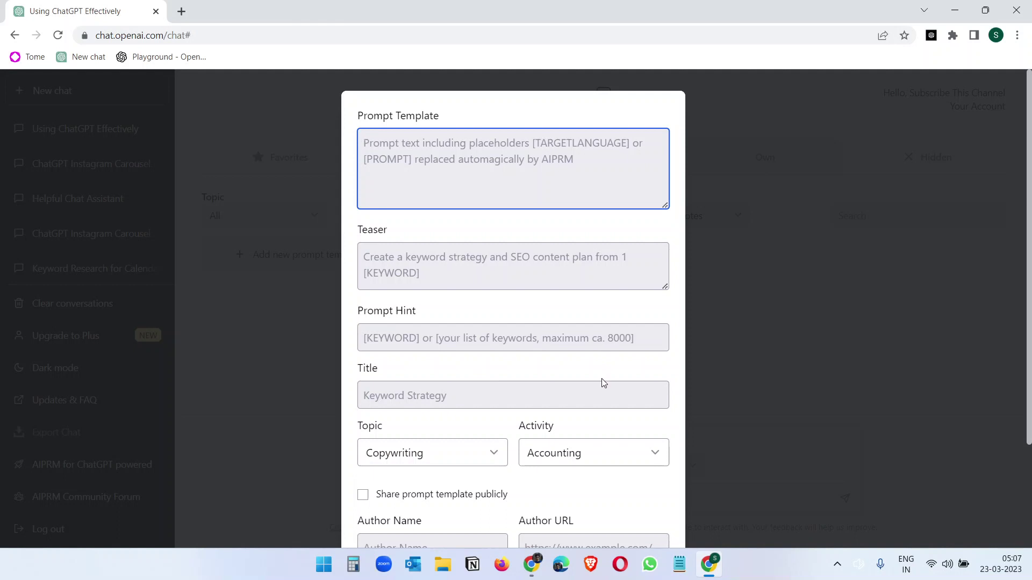
pyautogui.scroll(-3, 601, 379)
pyautogui.click(719, 277)
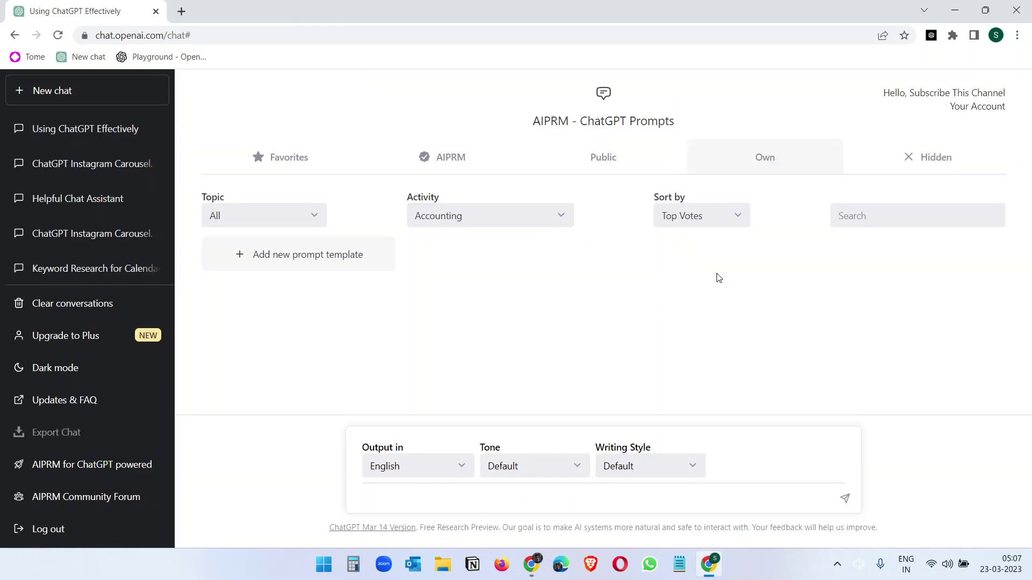